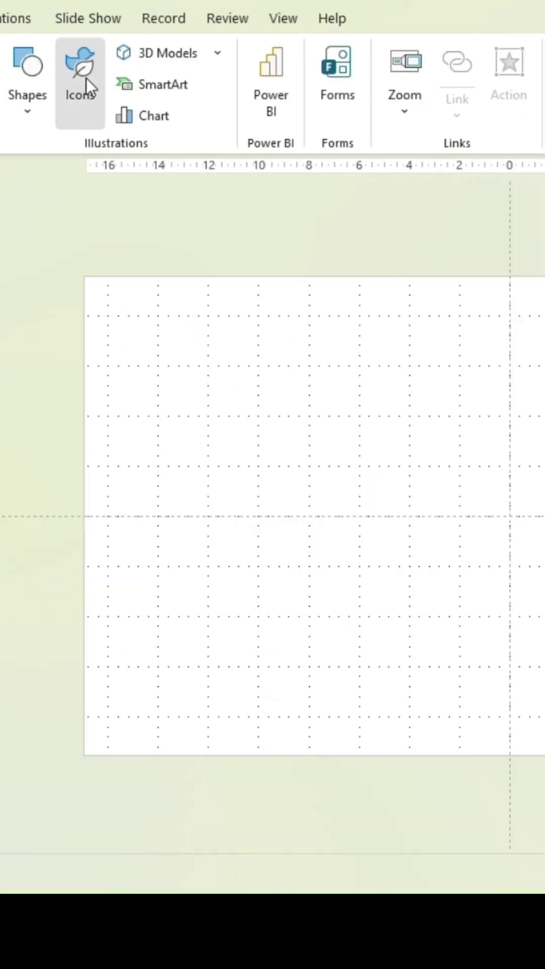
Insert the bold question-mark stock icon from an Icons search for 'question' and set its height to 12 cm
{"action": "left_click", "coordinate": [85, 77]}
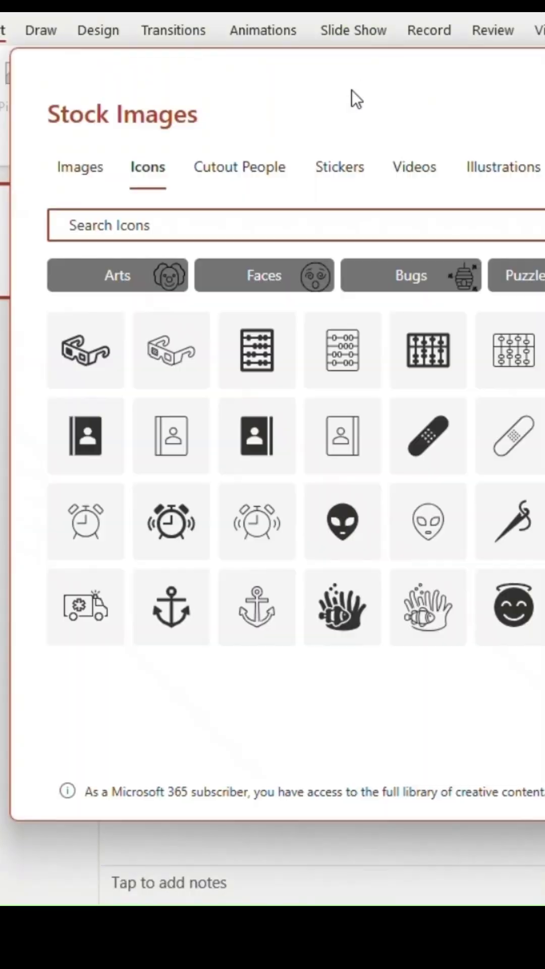
{"action": "type", "text": "ques"}
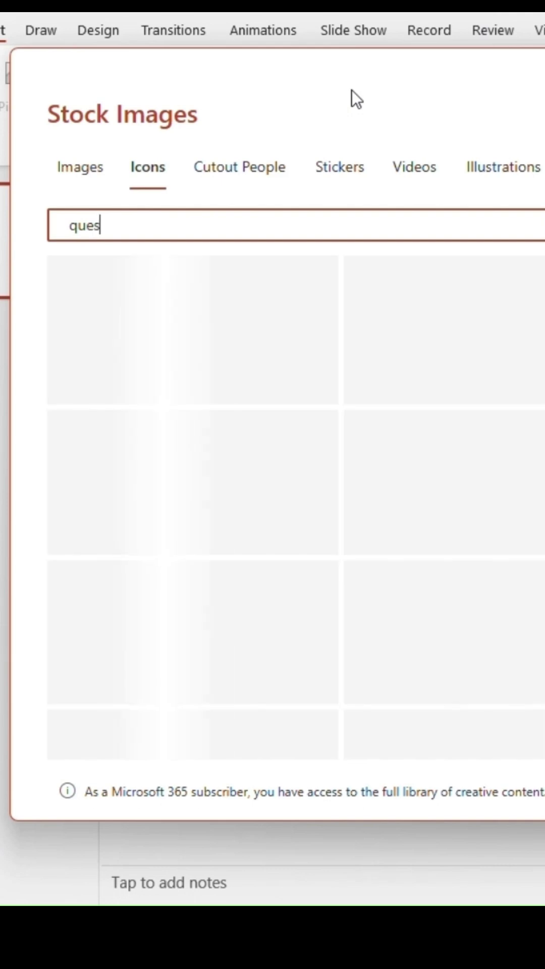
{"action": "type", "text": "tion"}
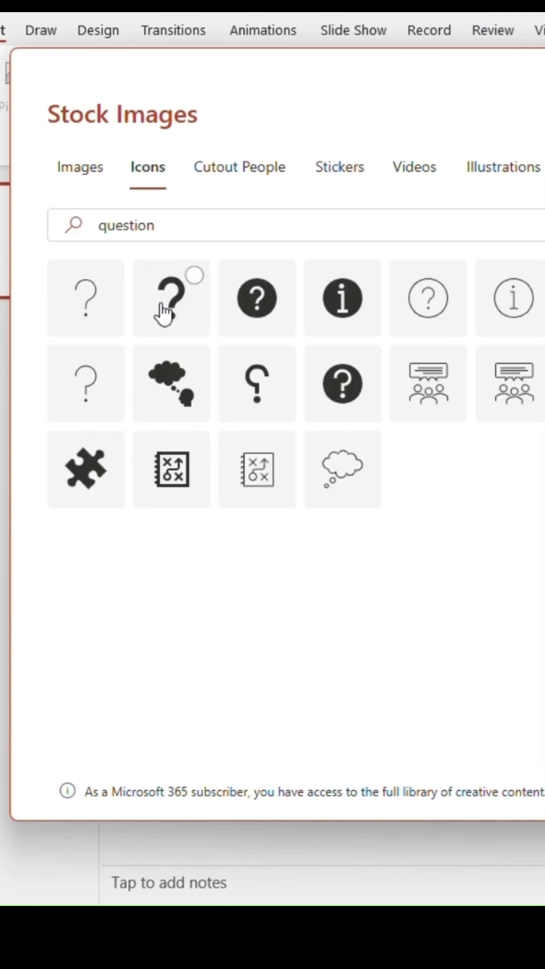
{"action": "left_click", "coordinate": [167, 307]}
{"action": "left_click", "coordinate": [384, 779]}
{"action": "left_click", "coordinate": [518, 61]}
{"action": "type", "text": "12"}
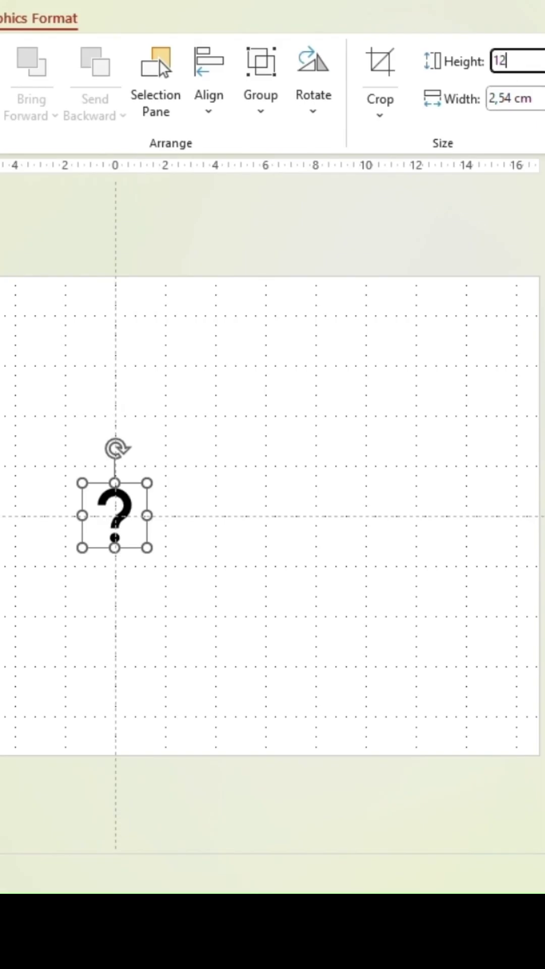
{"action": "key", "text": "Return"}
Convert the icon into editable shapes and fill both the body and the dot light blue
{"action": "left_click", "coordinate": [457, 448]}
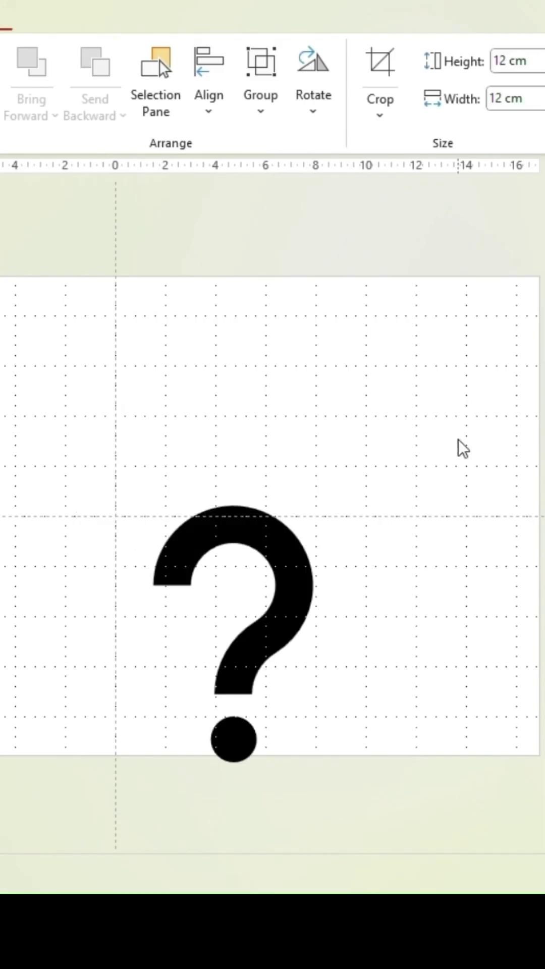
{"action": "left_click", "coordinate": [262, 644]}
{"action": "right_click", "coordinate": [262, 644]}
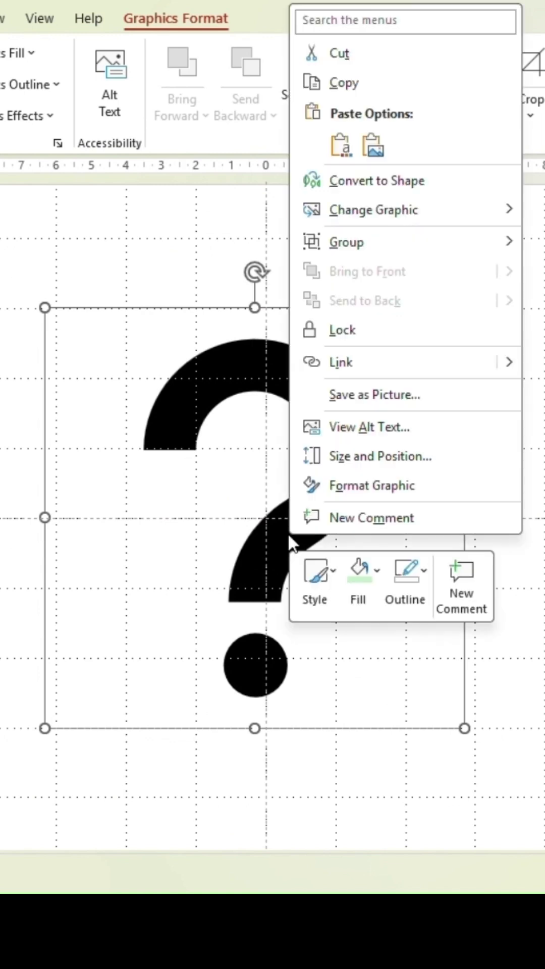
{"action": "left_click", "coordinate": [361, 181]}
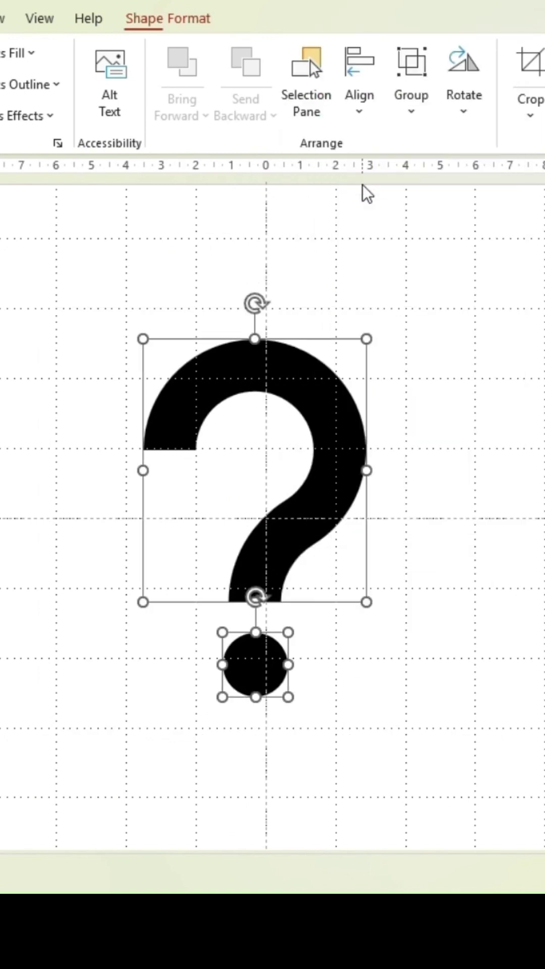
{"action": "left_click", "coordinate": [288, 401]}
{"action": "left_click", "coordinate": [534, 52]}
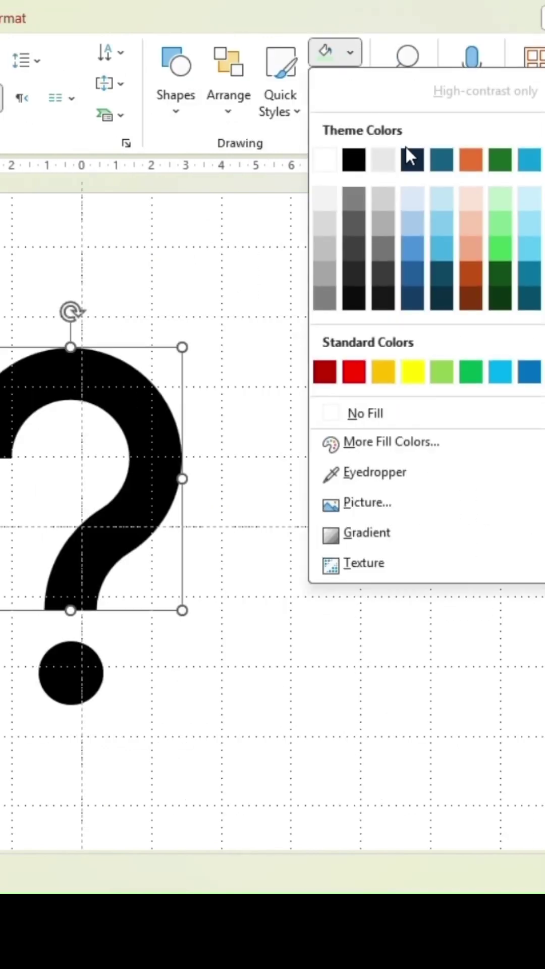
{"action": "left_click", "coordinate": [448, 197]}
{"action": "left_click", "coordinate": [76, 693]}
{"action": "left_click", "coordinate": [325, 51]}
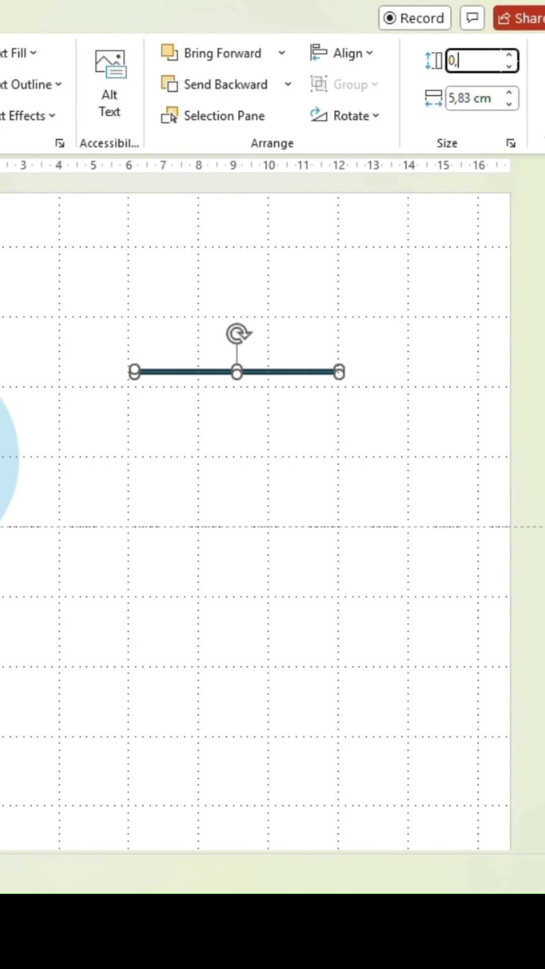
Make the thin line 3 cm wide with no outline so it lies across the question mark
{"action": "left_click", "coordinate": [452, 100]}
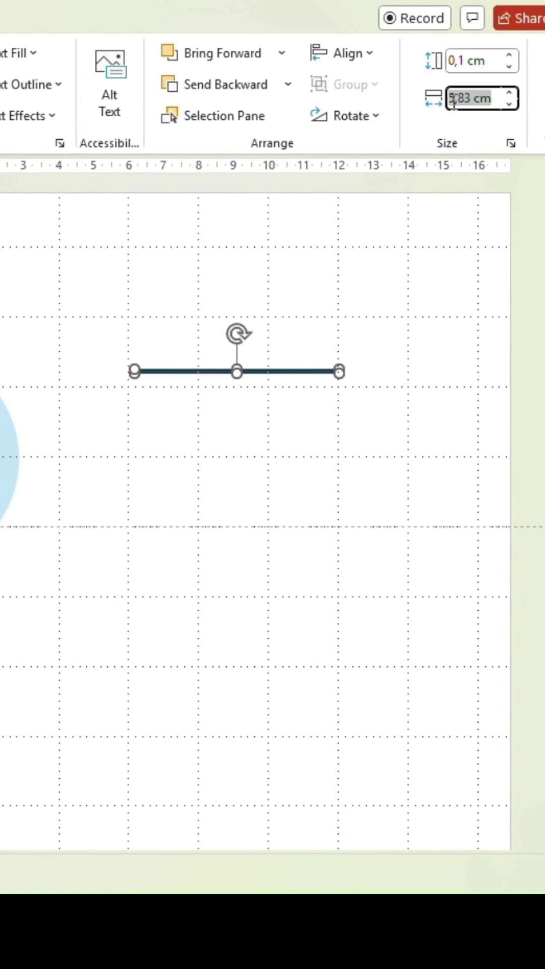
{"action": "type", "text": "3"}
{"action": "key", "text": "Return"}
{"action": "left_click", "coordinate": [190, 85]}
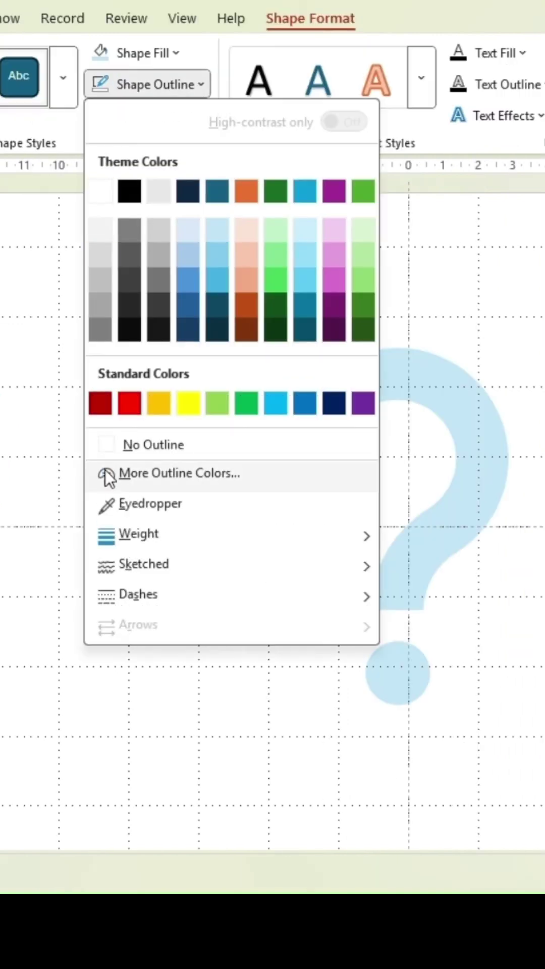
{"action": "left_click", "coordinate": [109, 447]}
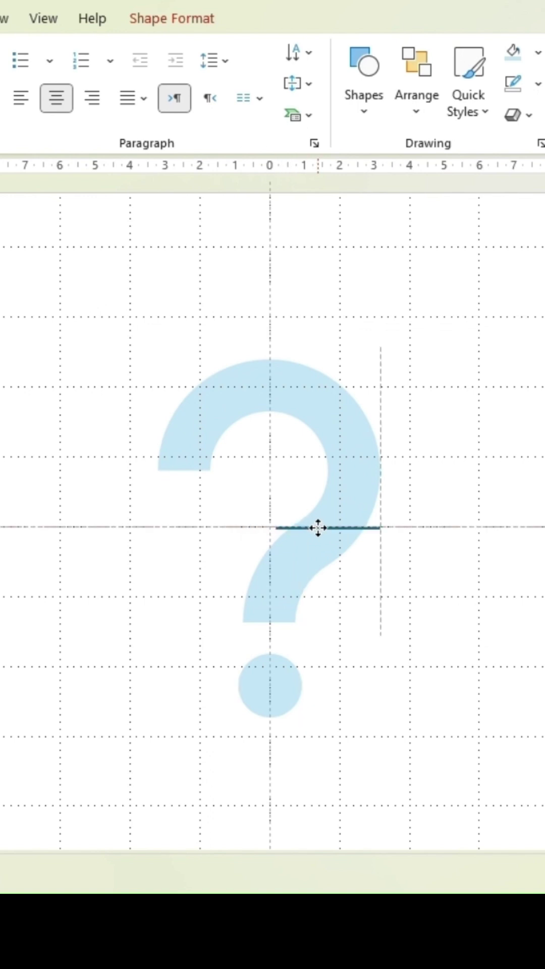
Duplicate the line, rotate the copy 90° and place it vertically at the question mark's top centre
{"action": "left_click", "coordinate": [318, 528]}
{"action": "key", "text": "ctrl+c"}
{"action": "key", "text": "ctrl+v"}
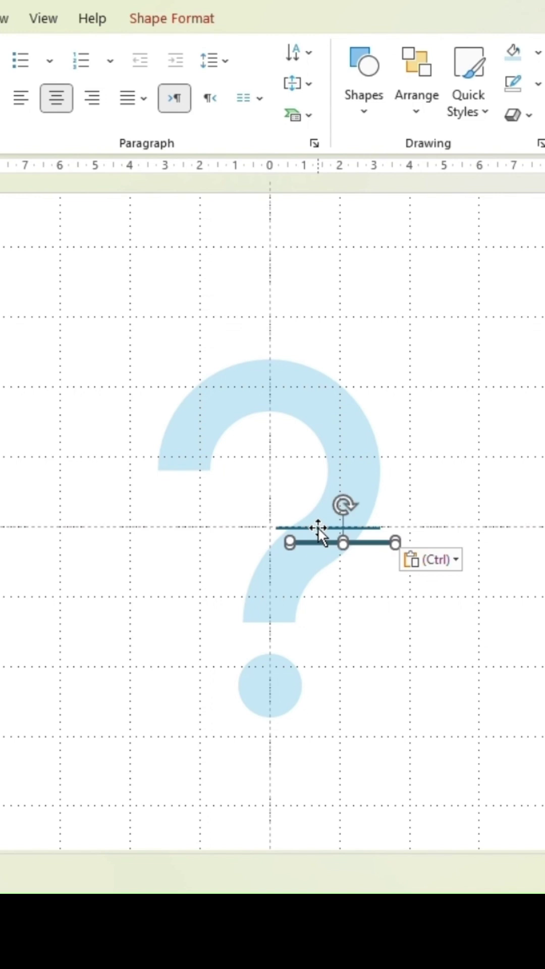
{"action": "left_click", "coordinate": [158, 16]}
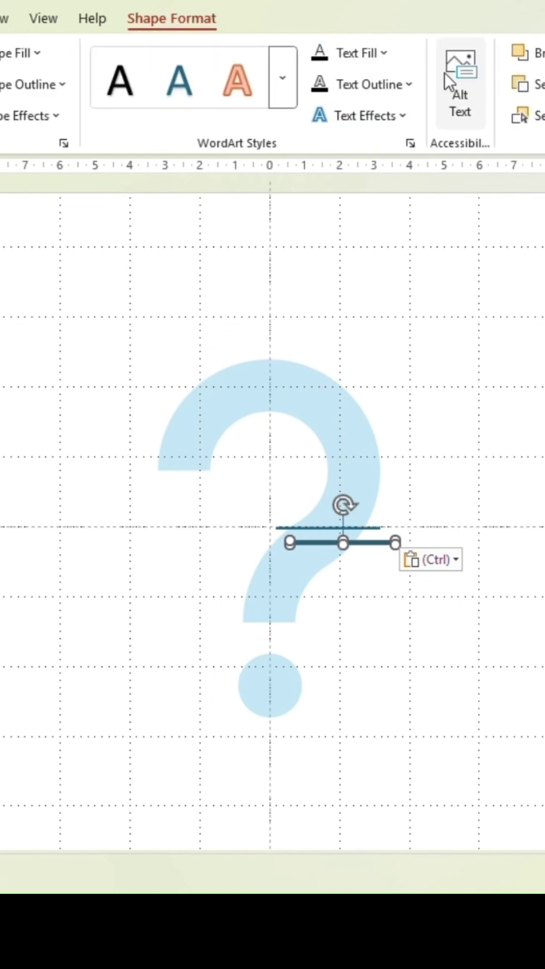
{"action": "left_click", "coordinate": [447, 117]}
{"action": "left_click", "coordinate": [450, 153]}
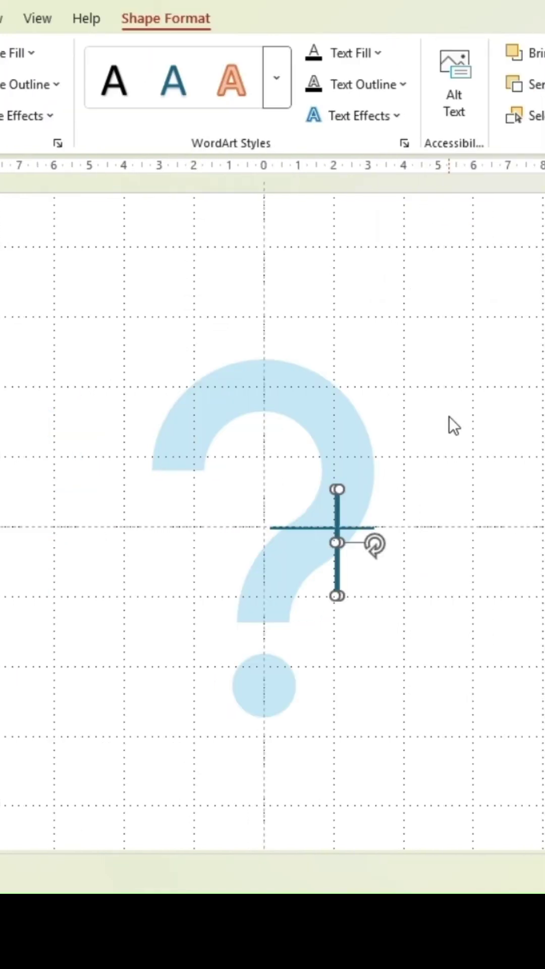
{"action": "mouse_move", "coordinate": [336, 513]}
{"action": "left_mouse_down"}
{"action": "mouse_move", "coordinate": [259, 353]}
{"action": "mouse_move", "coordinate": [263, 358]}
{"action": "left_mouse_up"}
{"action": "key", "text": "Escape"}
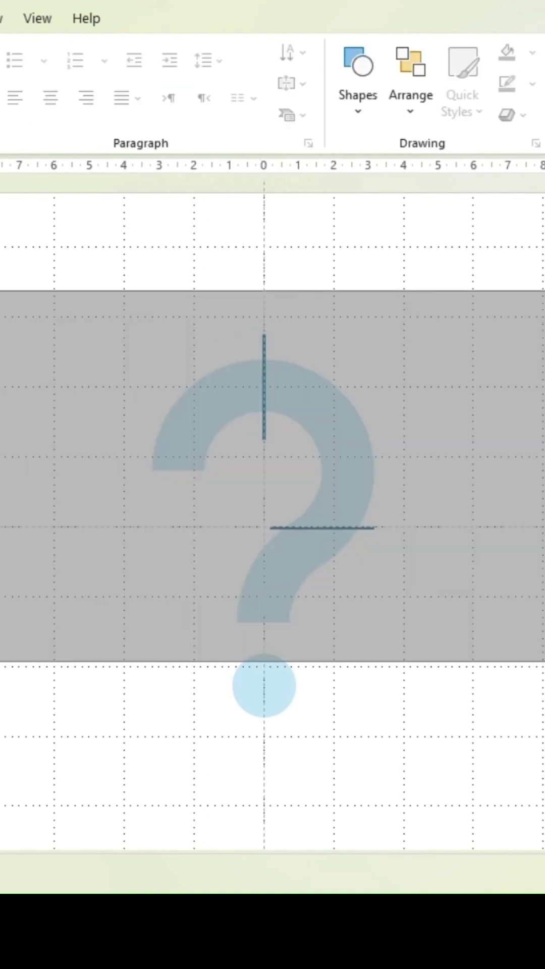
Fragment the body along both cutting lines with Merge Shapes and delete the three leftover slivers
{"action": "left_click_drag", "start_coordinate": [7, 294], "coordinate": [537, 660]}
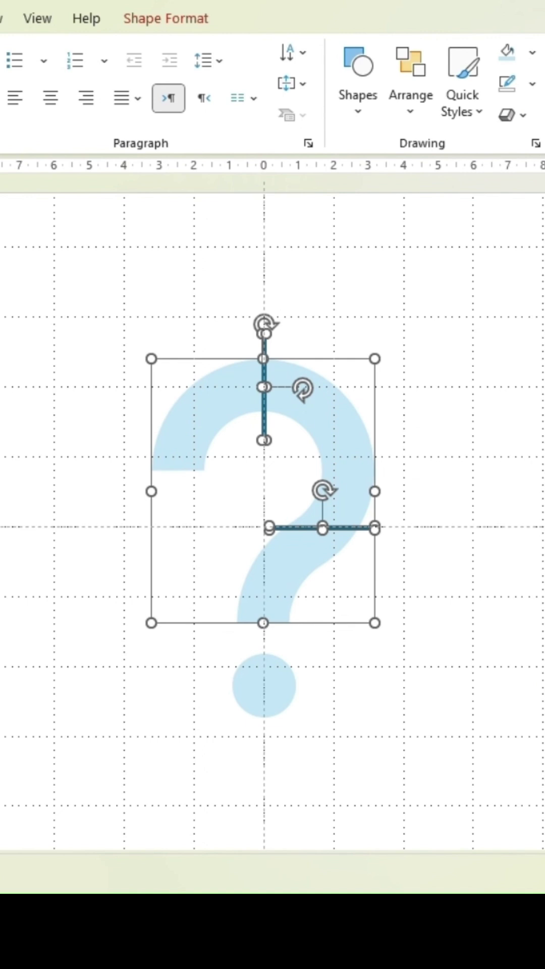
{"action": "left_click", "coordinate": [210, 22]}
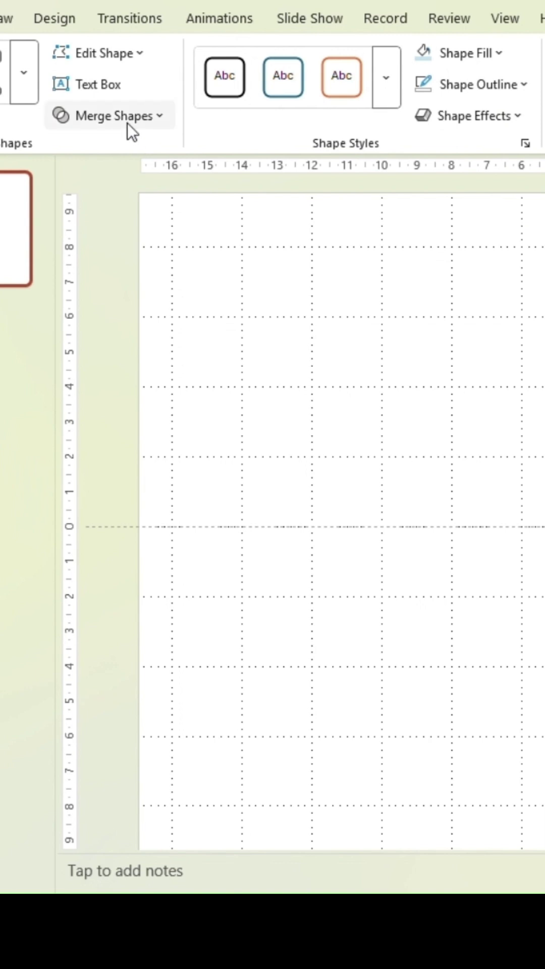
{"action": "left_click", "coordinate": [127, 119]}
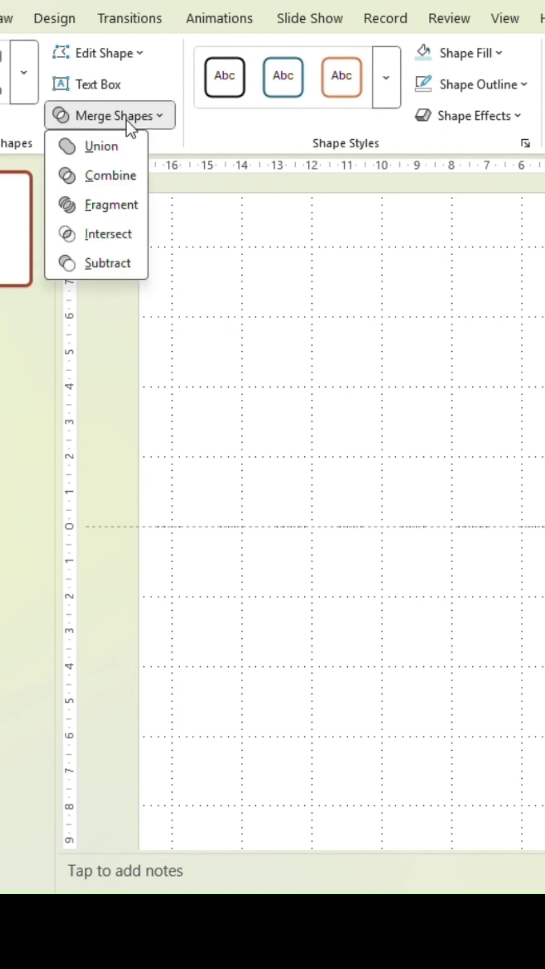
{"action": "left_click", "coordinate": [120, 205]}
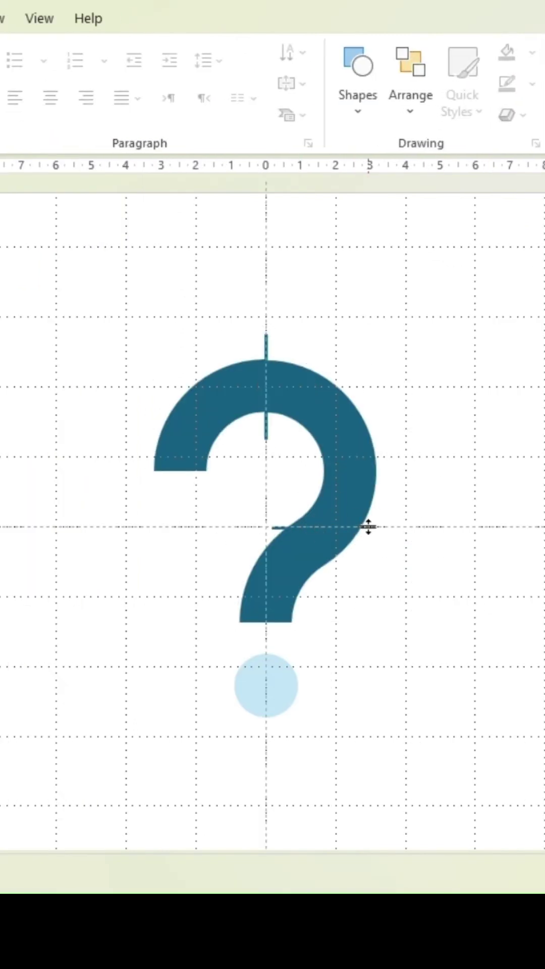
{"action": "left_click", "coordinate": [350, 528]}
{"action": "key", "text": "Delete"}
{"action": "left_click", "coordinate": [266, 426]}
{"action": "key", "text": "Delete"}
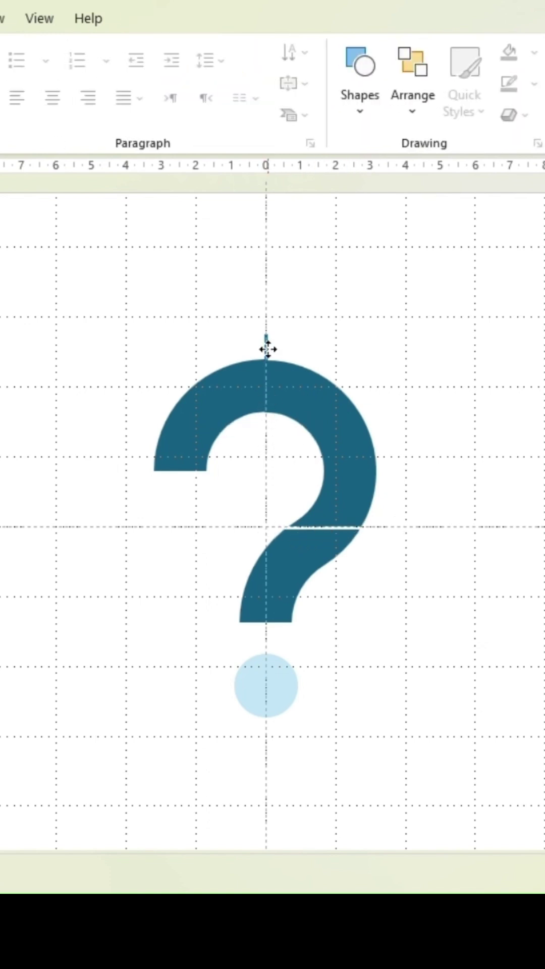
{"action": "left_click", "coordinate": [265, 346]}
{"action": "key", "text": "Delete"}
{"action": "key", "text": "Delete"}
Fill the left arc medium blue and the top-right arc light blue
{"action": "left_click", "coordinate": [228, 378]}
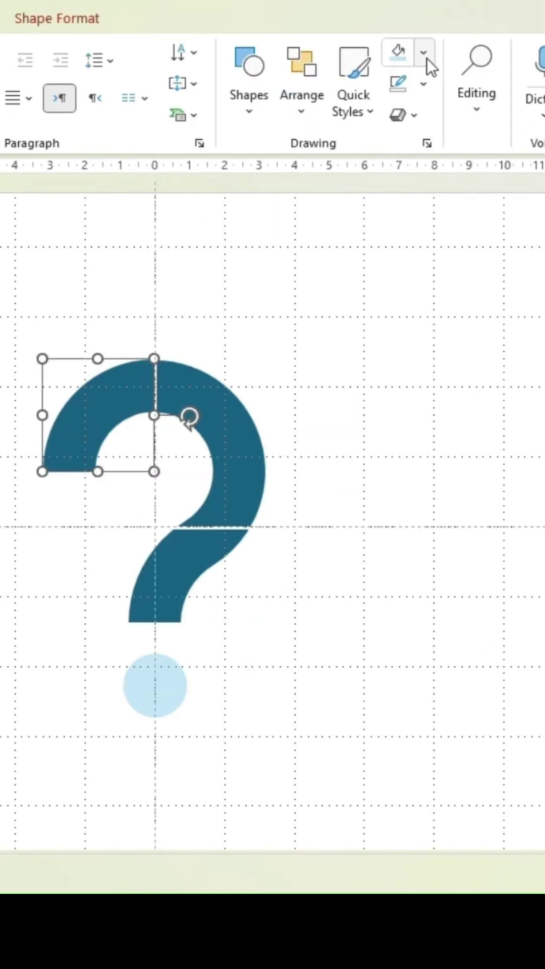
{"action": "left_click", "coordinate": [424, 52]}
{"action": "left_click", "coordinate": [485, 245]}
{"action": "left_click", "coordinate": [241, 399]}
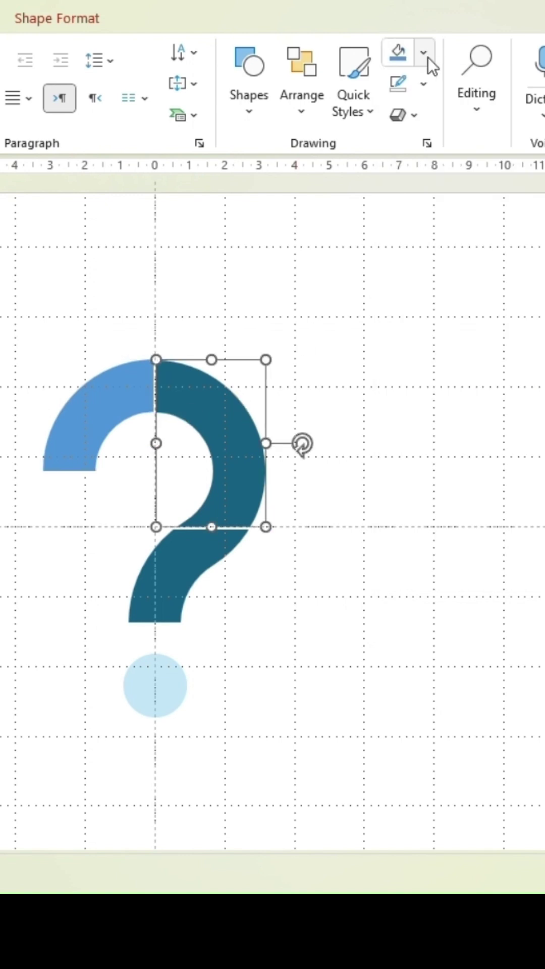
{"action": "left_click", "coordinate": [424, 53]}
{"action": "left_click", "coordinate": [477, 226]}
Fill the lower hook pale blue and give the dot its own blue shade
{"action": "left_click", "coordinate": [184, 606]}
{"action": "left_click", "coordinate": [425, 53]}
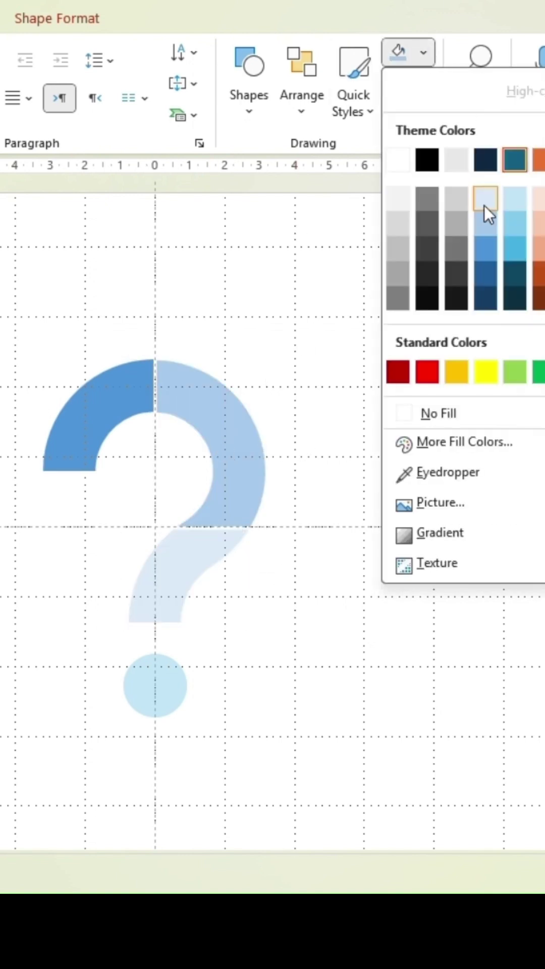
{"action": "left_click", "coordinate": [512, 208]}
{"action": "left_click", "coordinate": [155, 677]}
{"action": "left_click", "coordinate": [425, 52]}
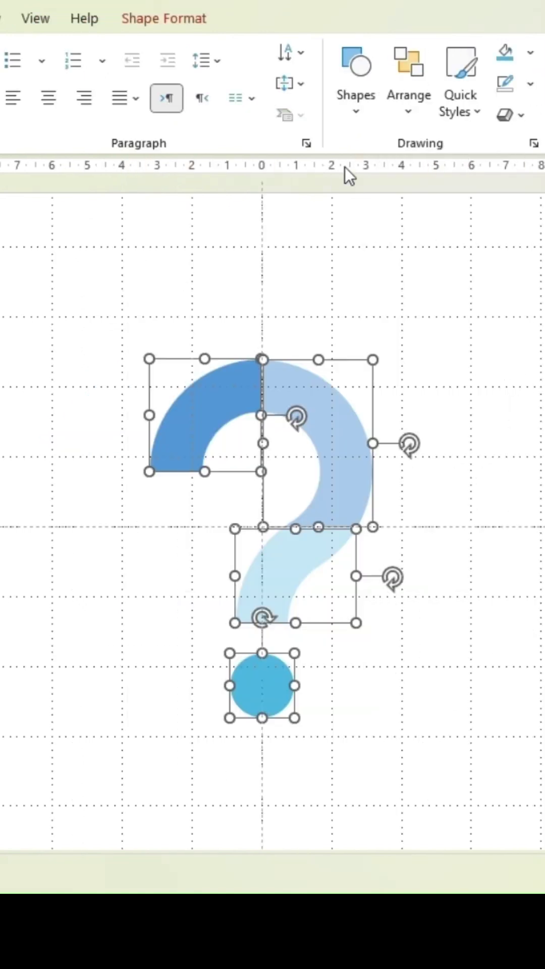
Group the four blue pieces into one object via Arrange > Group and deselect it
{"action": "left_click", "coordinate": [406, 115]}
{"action": "left_click", "coordinate": [449, 325]}
{"action": "left_click", "coordinate": [523, 428]}
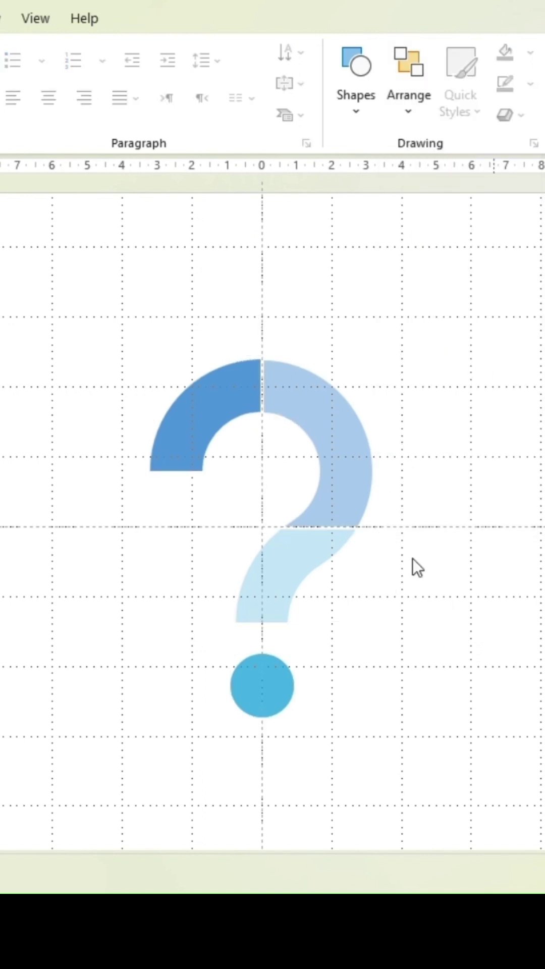